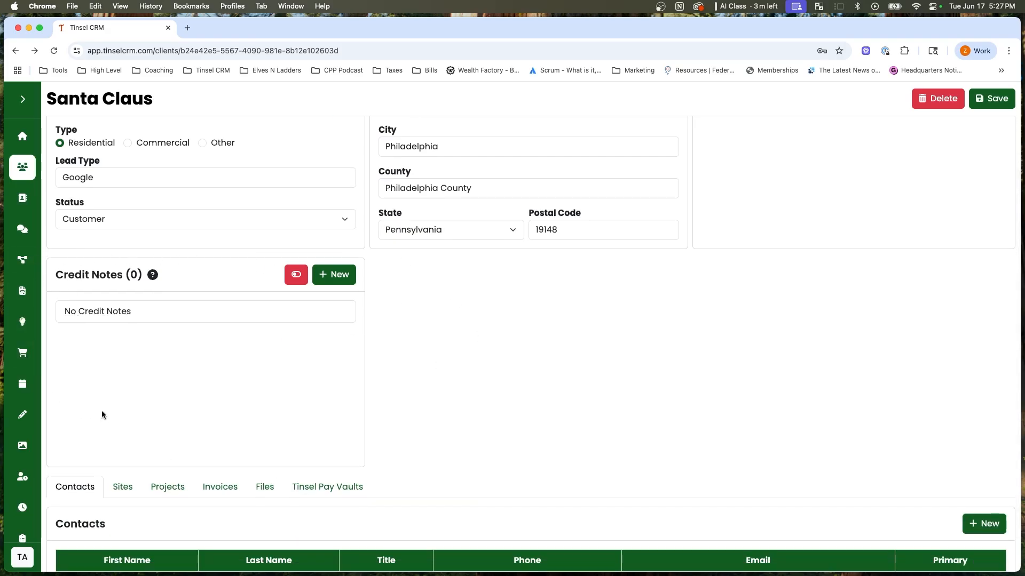
Create a $25 credit note for the client with the reason Referral and the referred person's name in the notes.
click(331, 276)
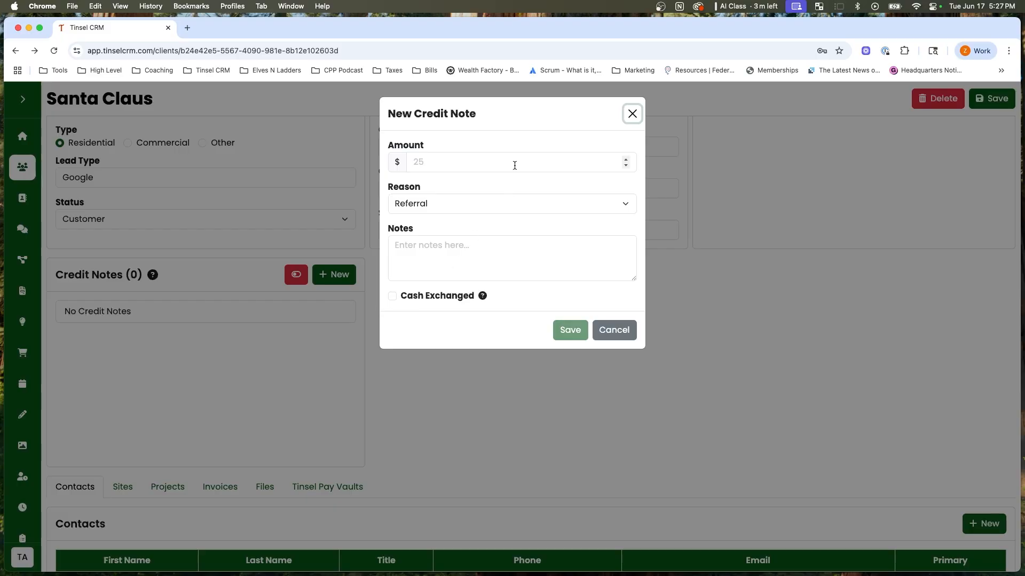
click(515, 162)
text(25)
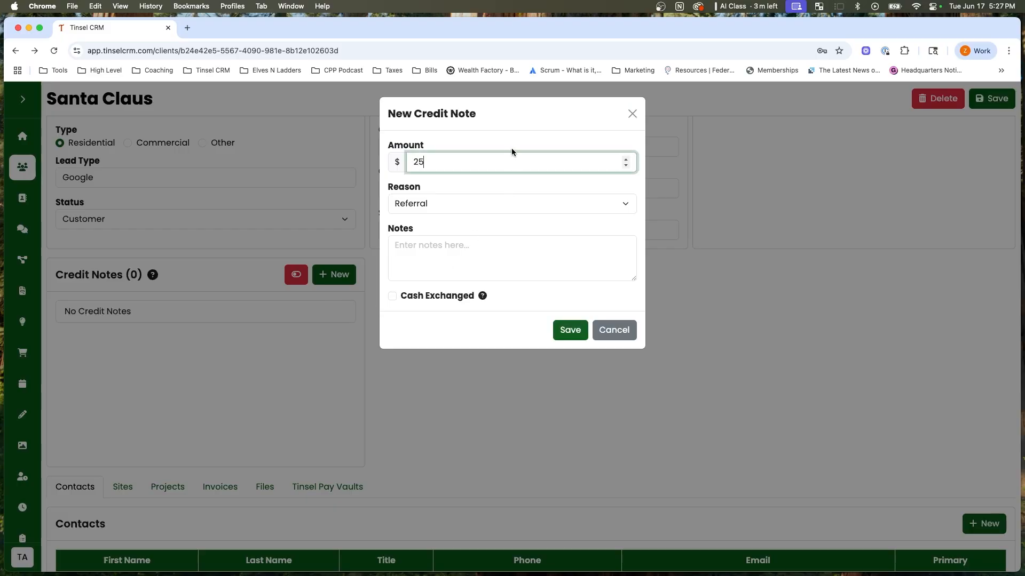
click(510, 142)
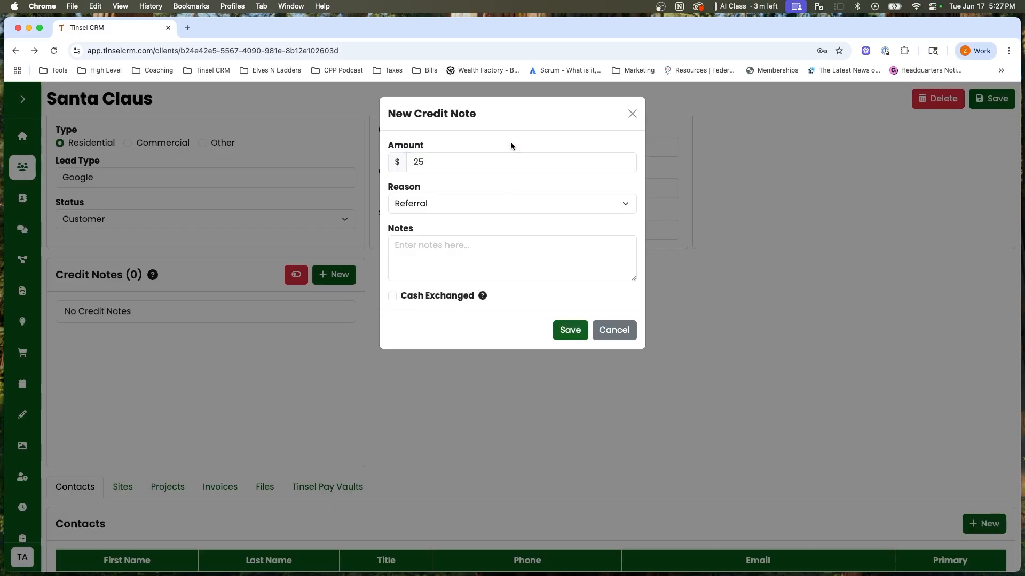
click(449, 207)
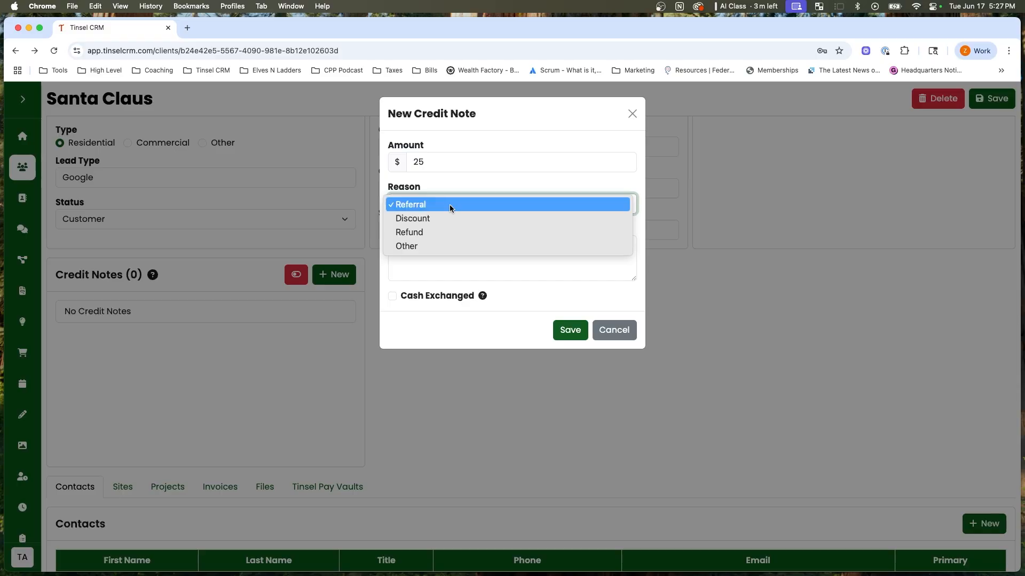
click(449, 206)
click(433, 268)
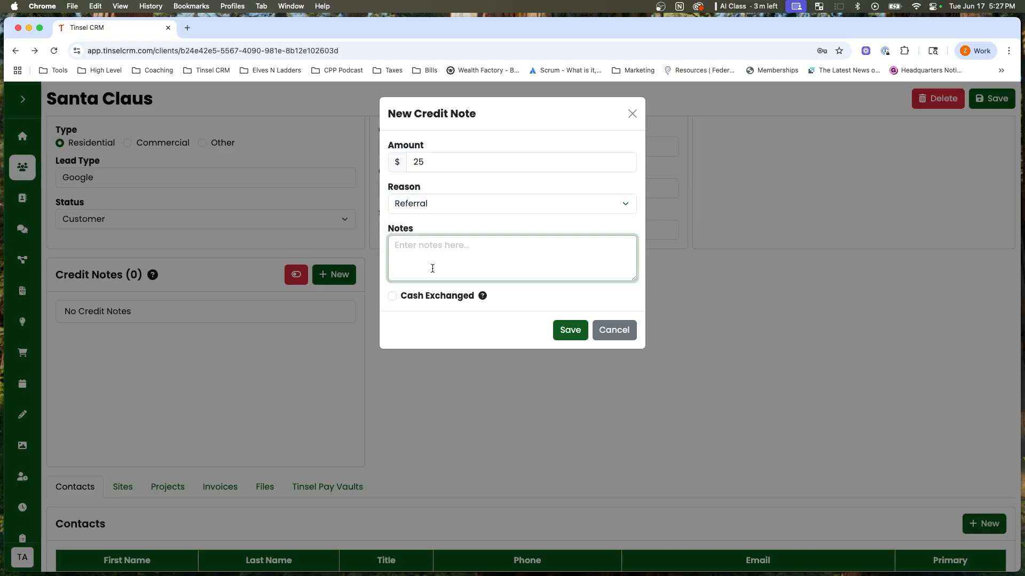
text(Mrs Clause)
key(BackSpace)
mouse_move(483, 298)
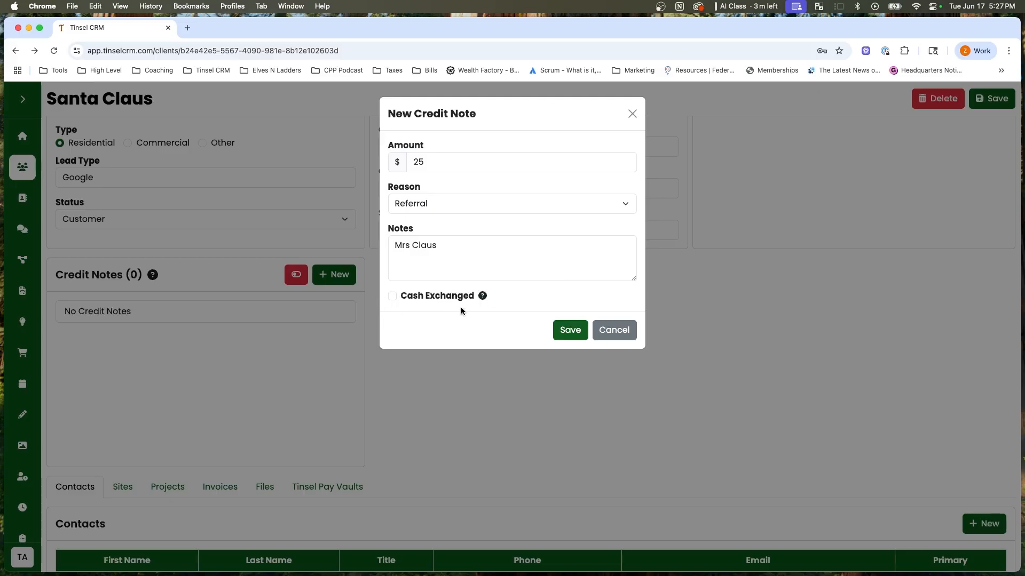
click(574, 331)
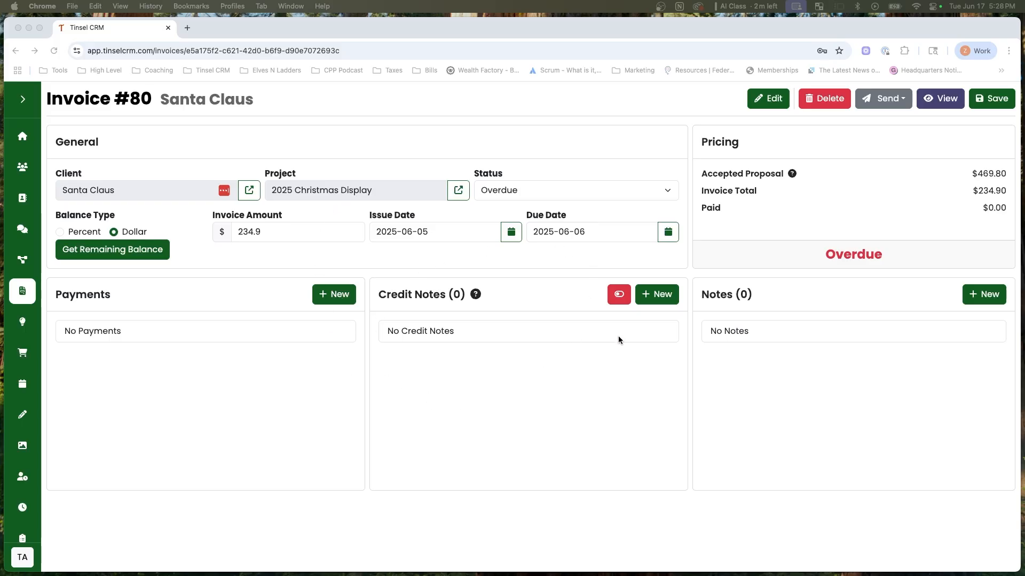
Create a $25 Referral credit note on the invoice, entering the referred person's name in its notes.
click(665, 295)
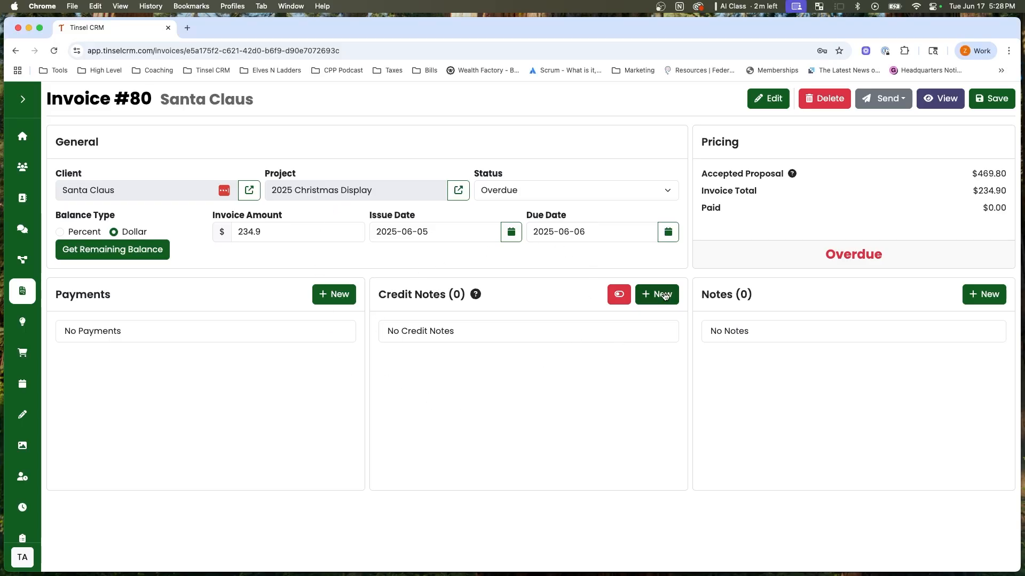
click(664, 296)
click(467, 164)
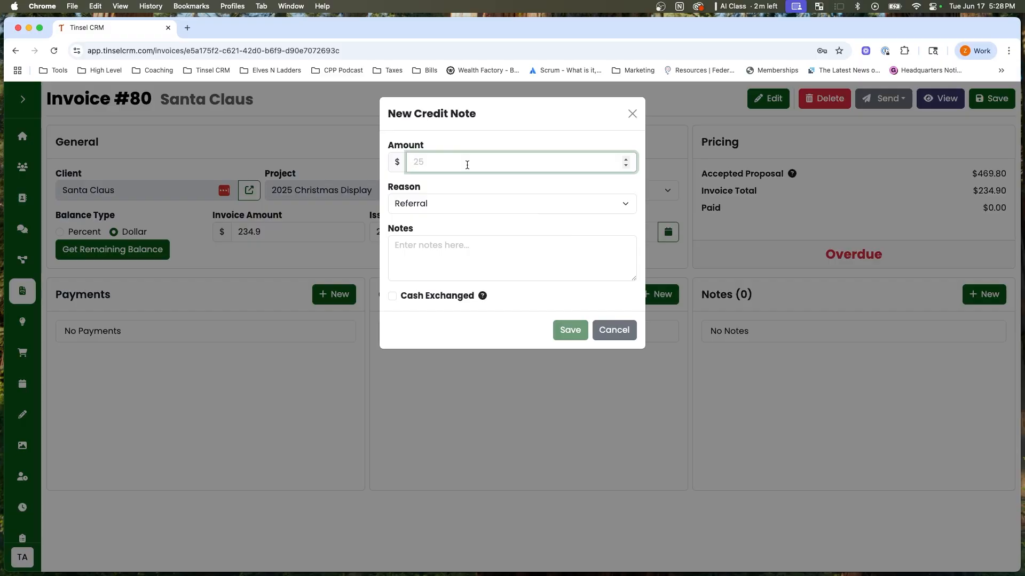
text(25)
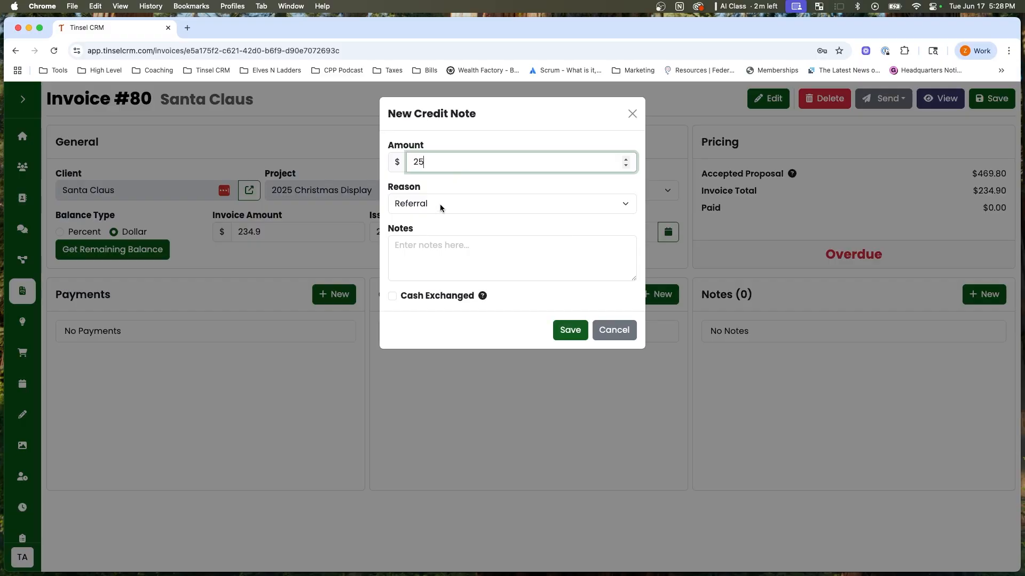
click(436, 272)
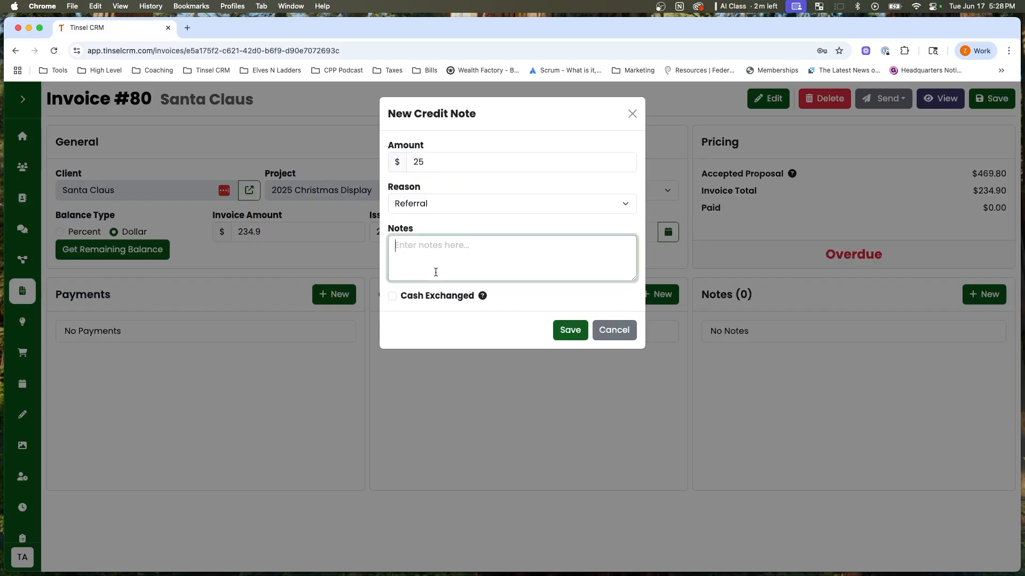
text(Mrs )
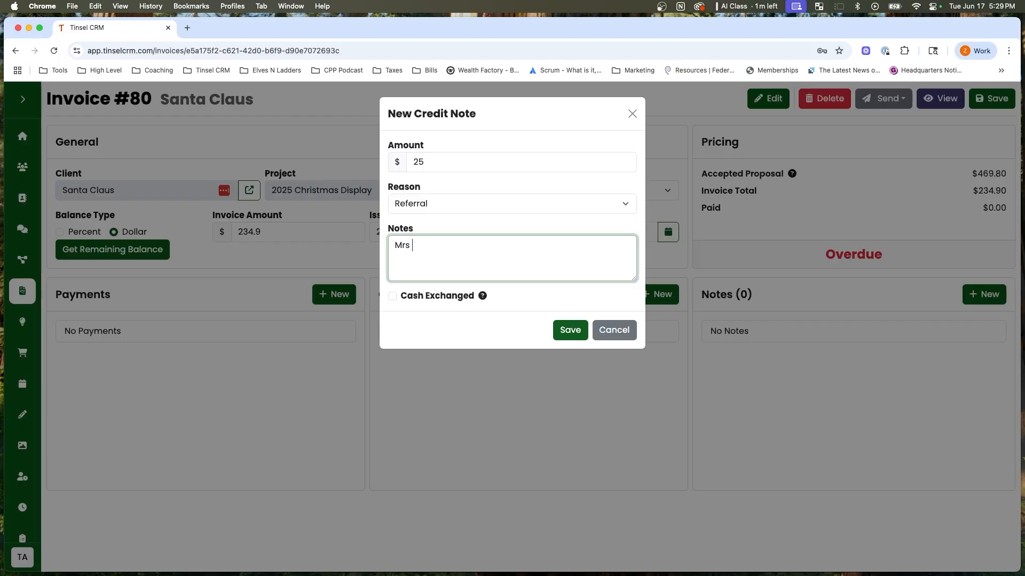
text(Clause)
click(511, 220)
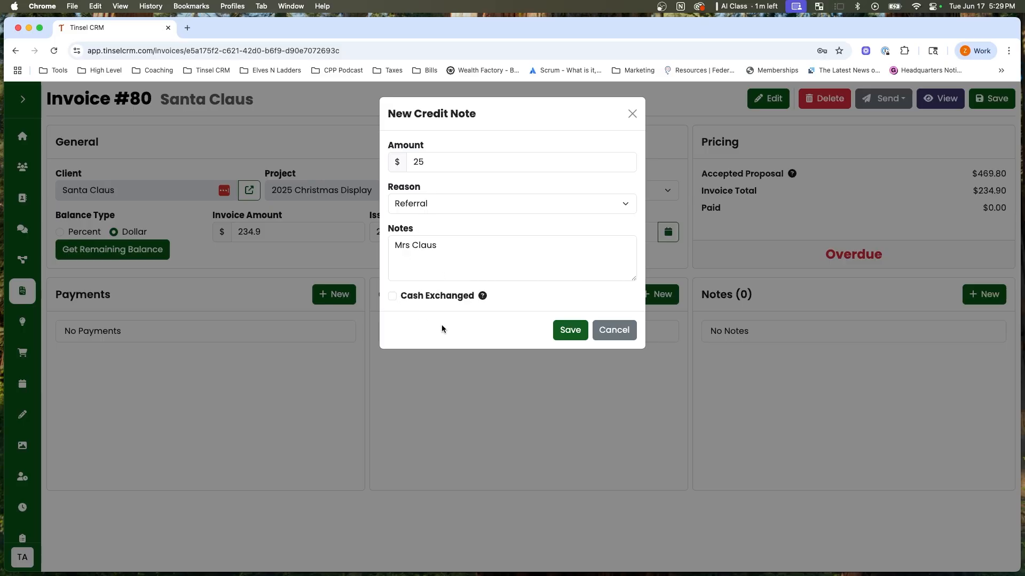
click(575, 334)
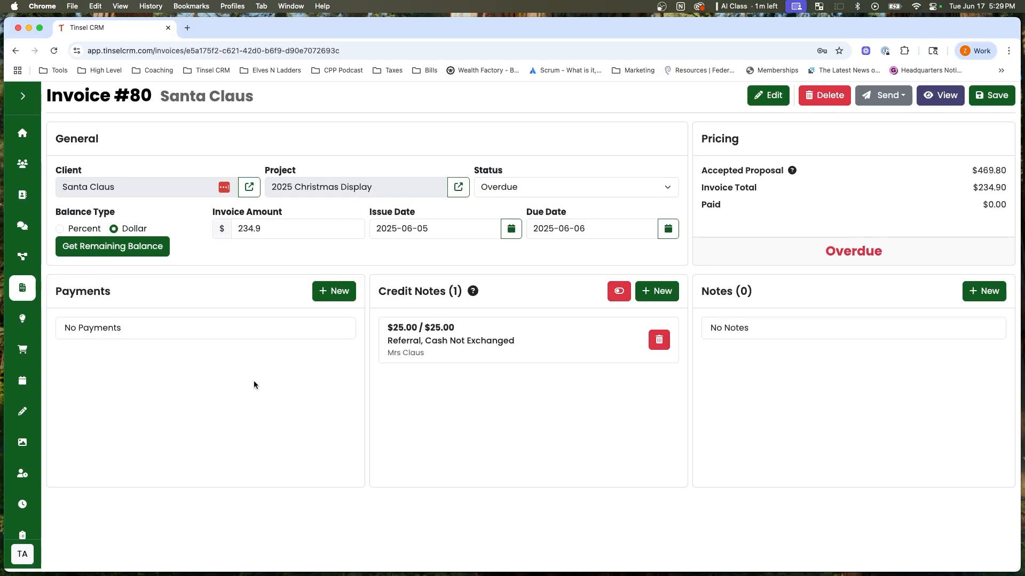
Record a $300 payment on the invoice with category Check and status Closed, keeping the option to create a credit note for the overpayment.
click(334, 294)
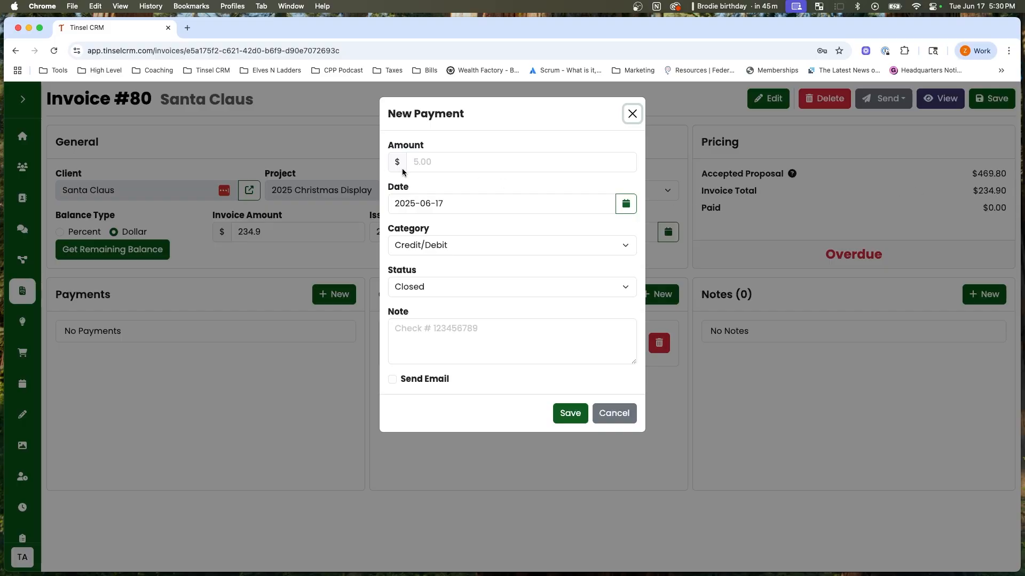
click(480, 162)
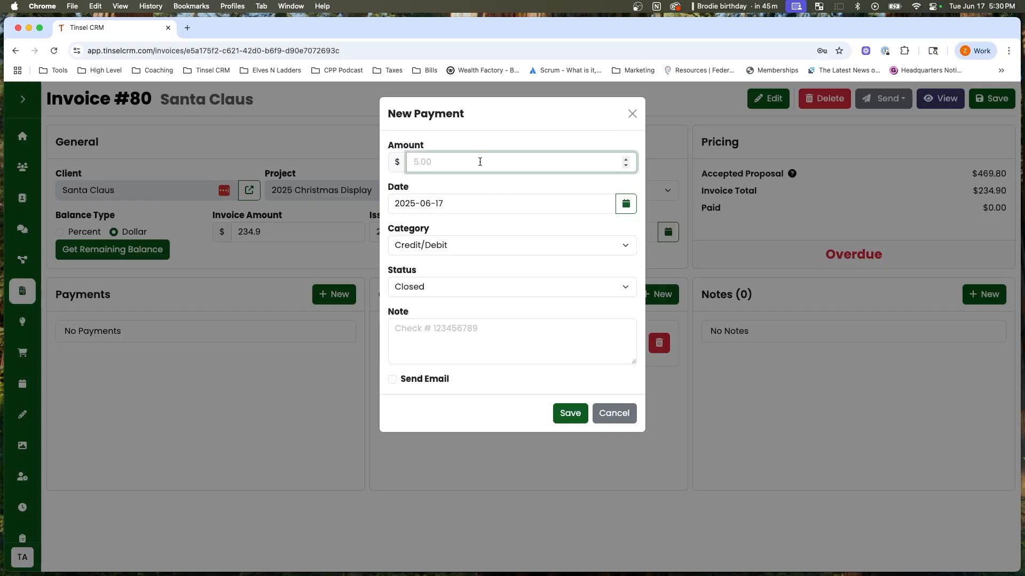
text(300)
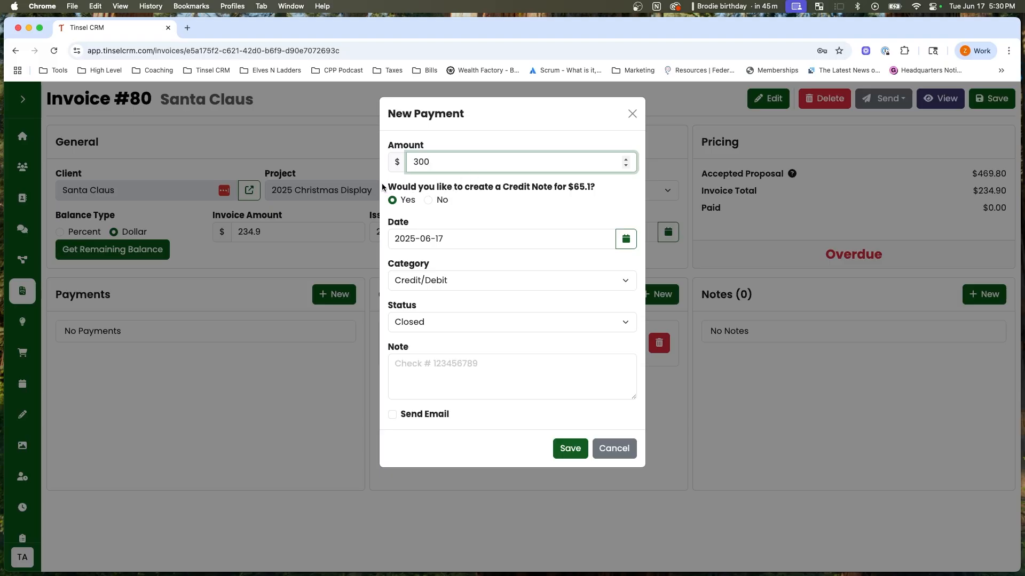
drag(384, 188, 597, 184)
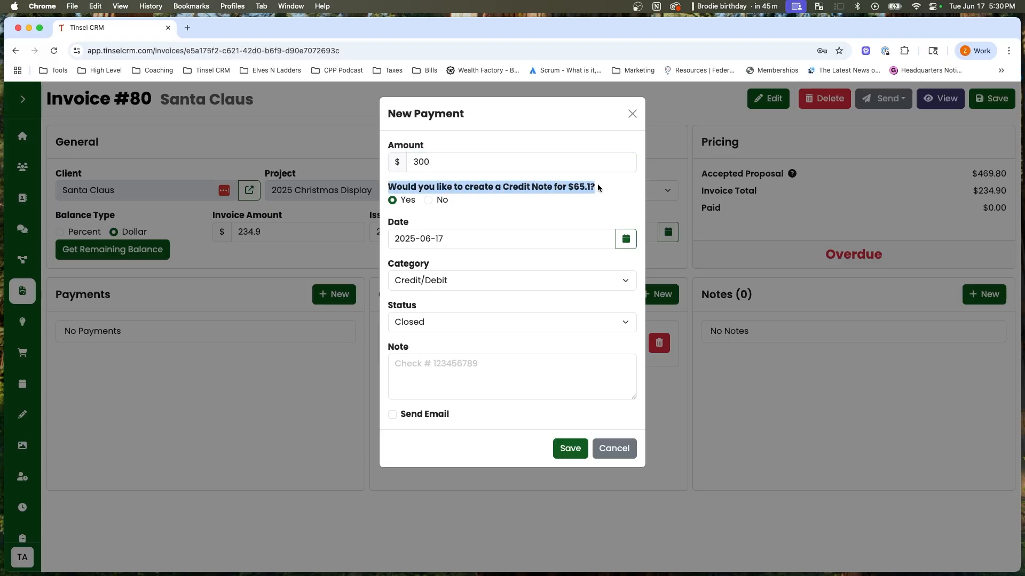
click(598, 183)
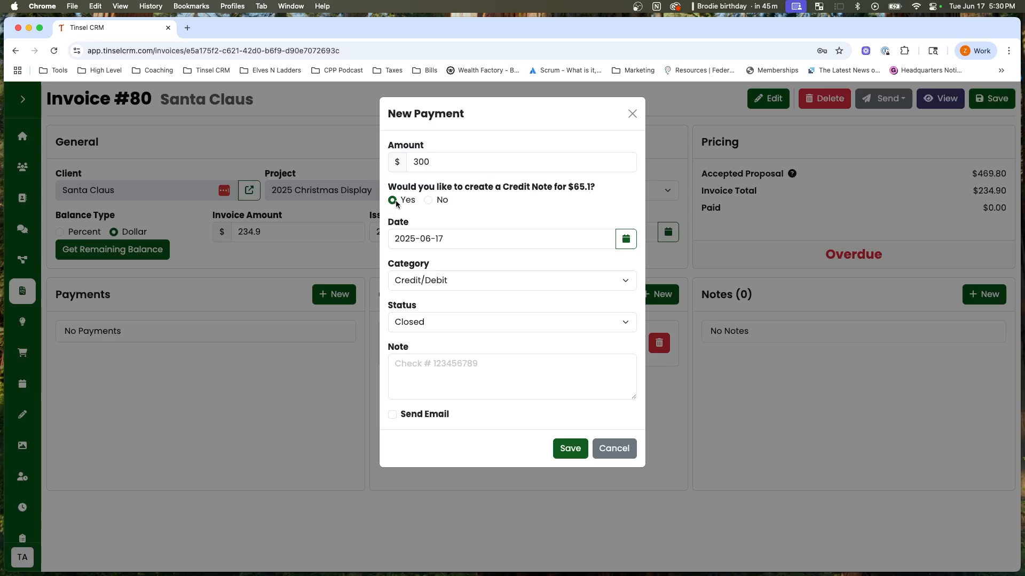
click(456, 281)
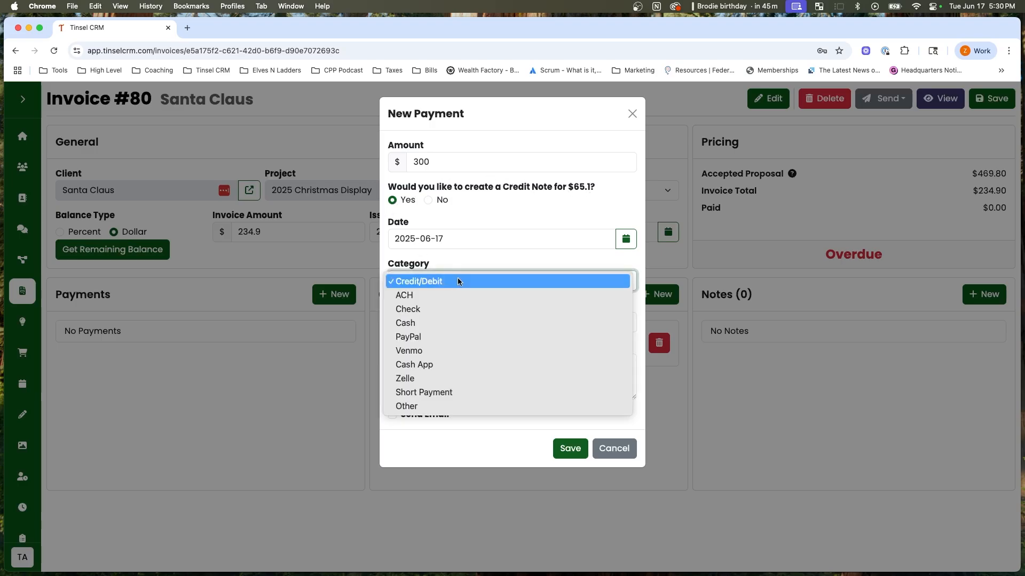
click(434, 313)
click(439, 323)
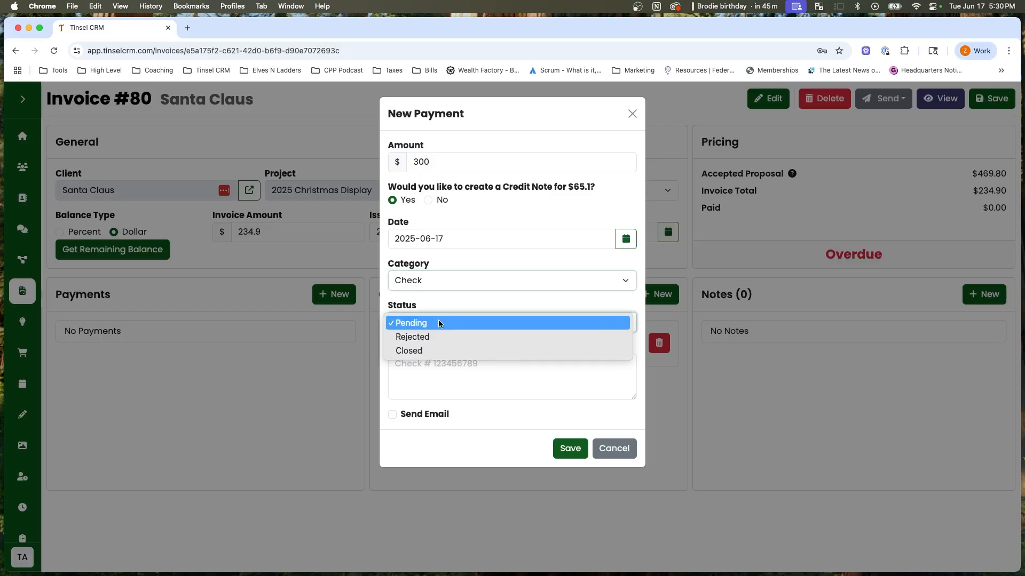
click(424, 351)
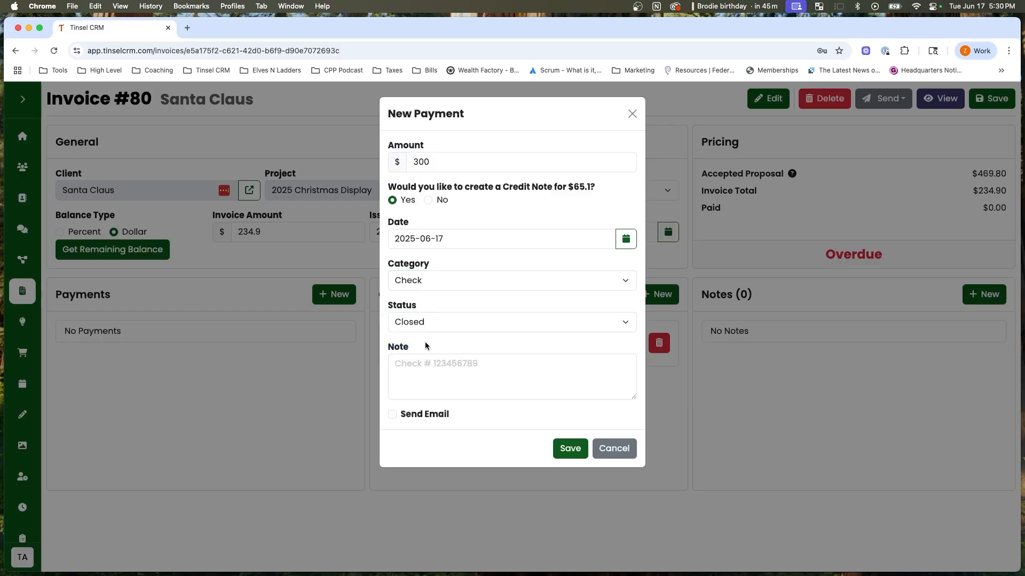
click(568, 455)
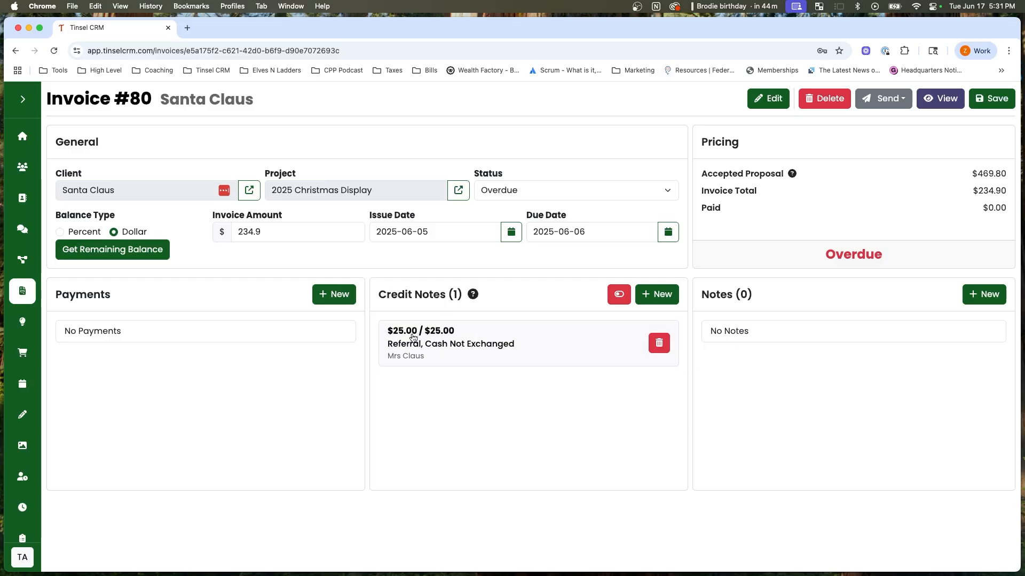
Apply $15 of the referral credit note to the invoice, and check the paid amount and the note's remaining balance.
click(465, 344)
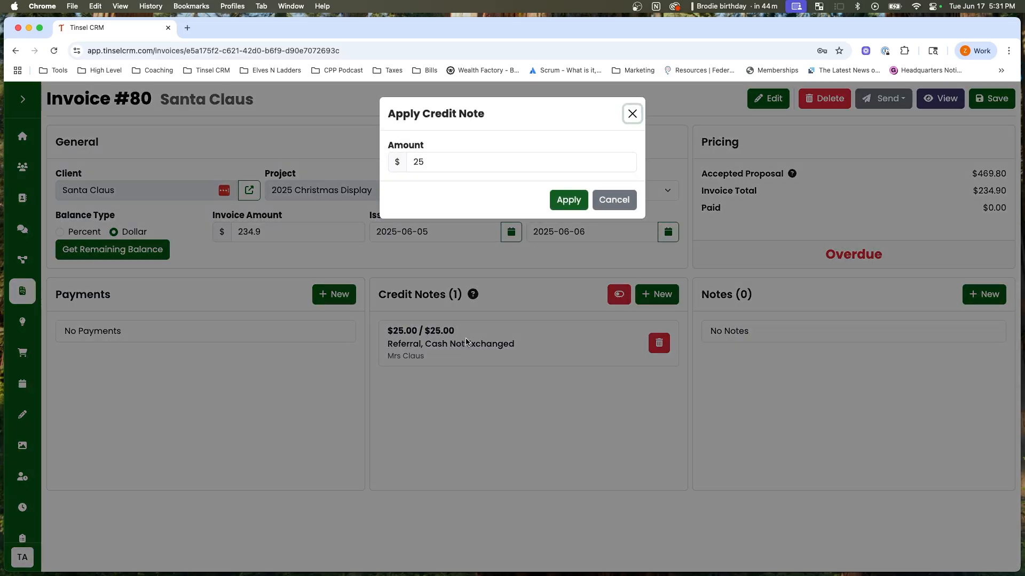
drag(455, 161, 406, 157)
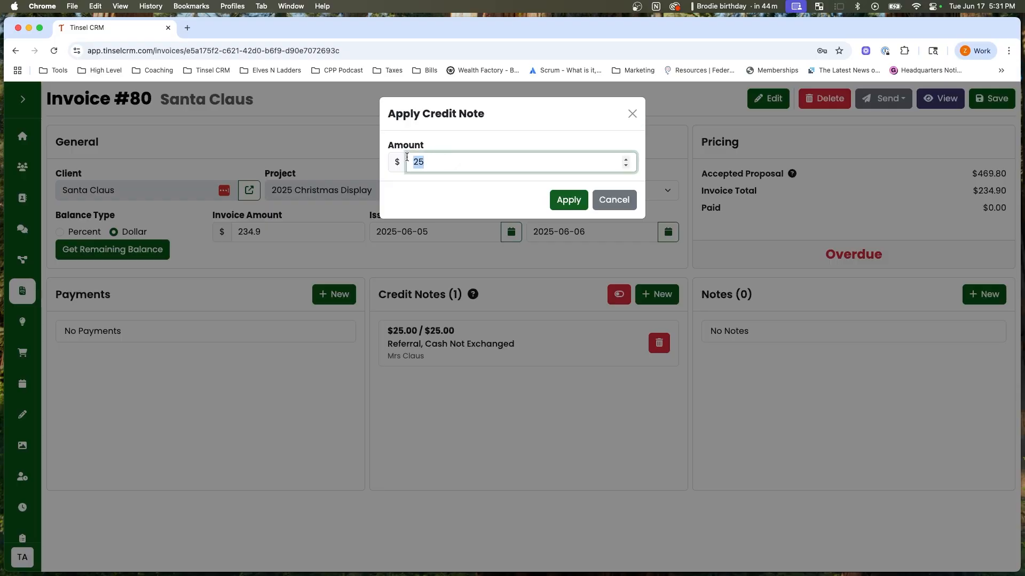
click(439, 166)
drag(425, 166, 414, 166)
text(15)
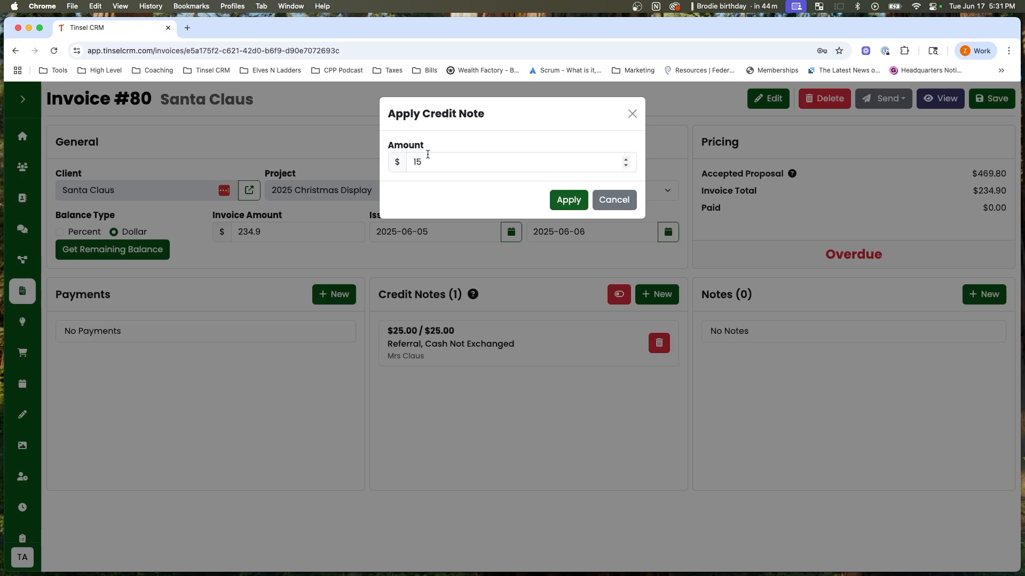
click(578, 207)
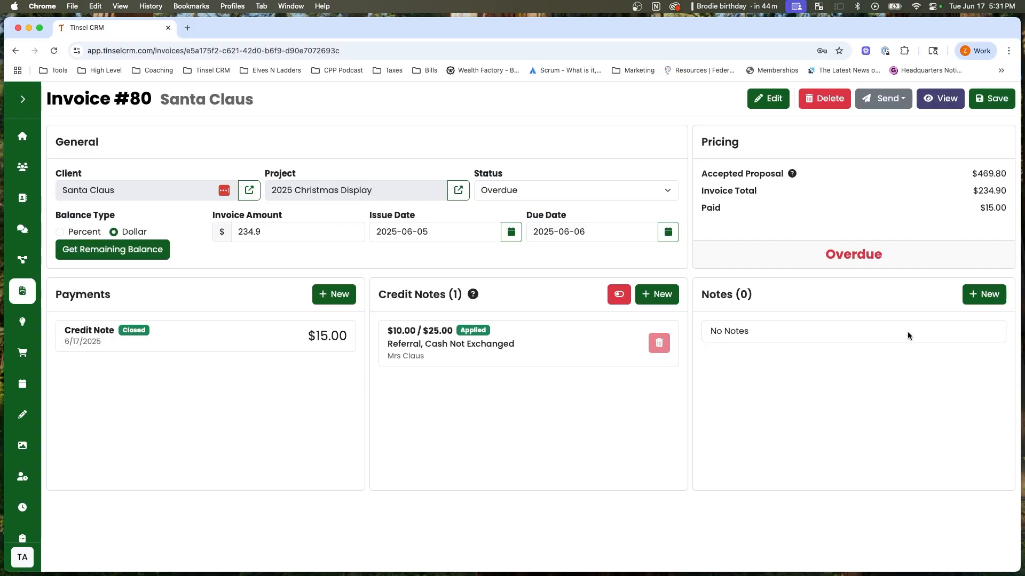
drag(1007, 209, 980, 209)
click(980, 208)
drag(385, 332, 465, 337)
click(489, 317)
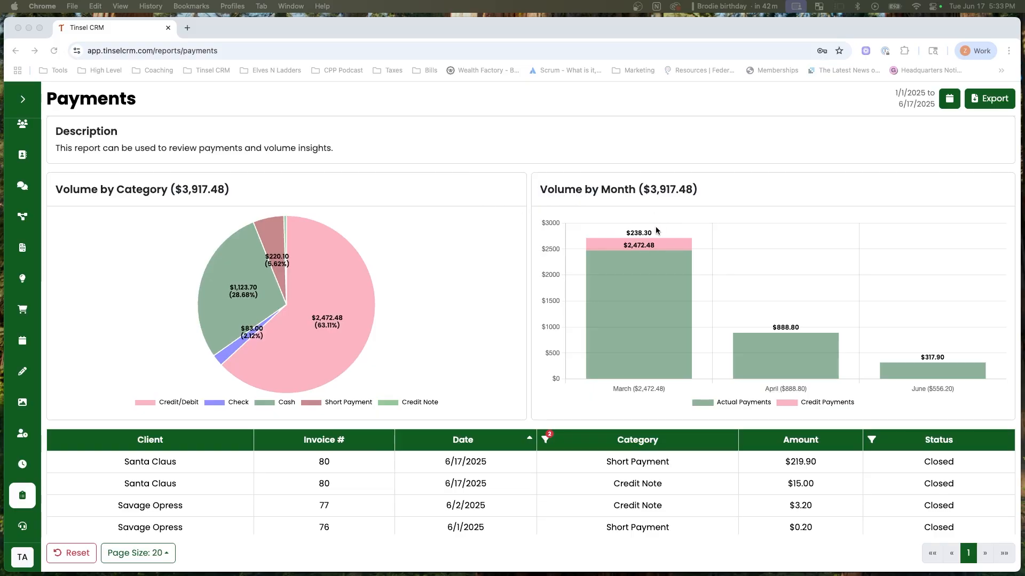
Examine the Payments report's category and monthly volume charts, comparing actual with credit payments, along with the listed short payments and credit notes.
scroll(657, 226, down, 1)
scroll(682, 219, up, 1)
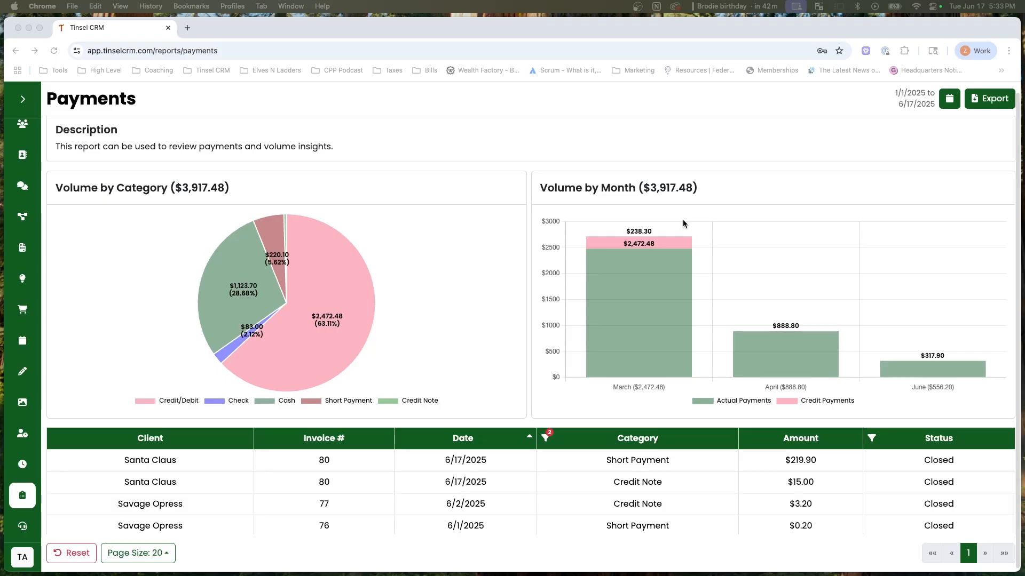
scroll(639, 244, down, 1)
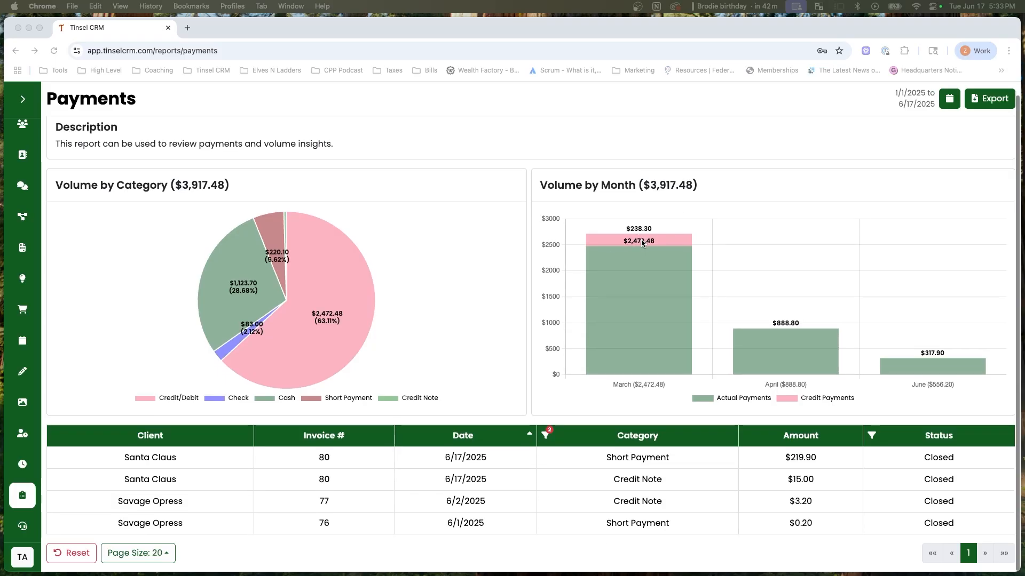
scroll(641, 275, up, 1)
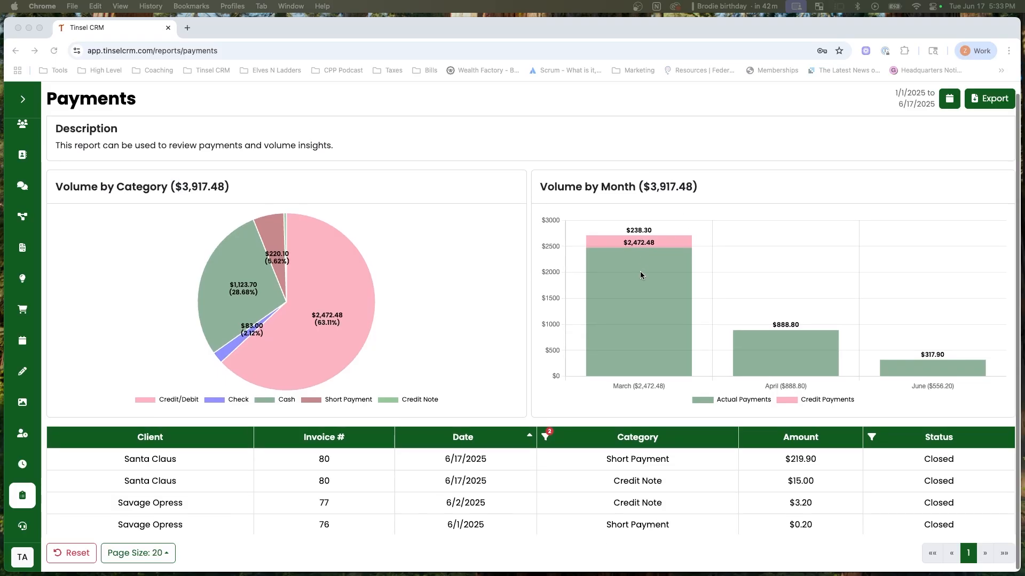
scroll(648, 288, down, 1)
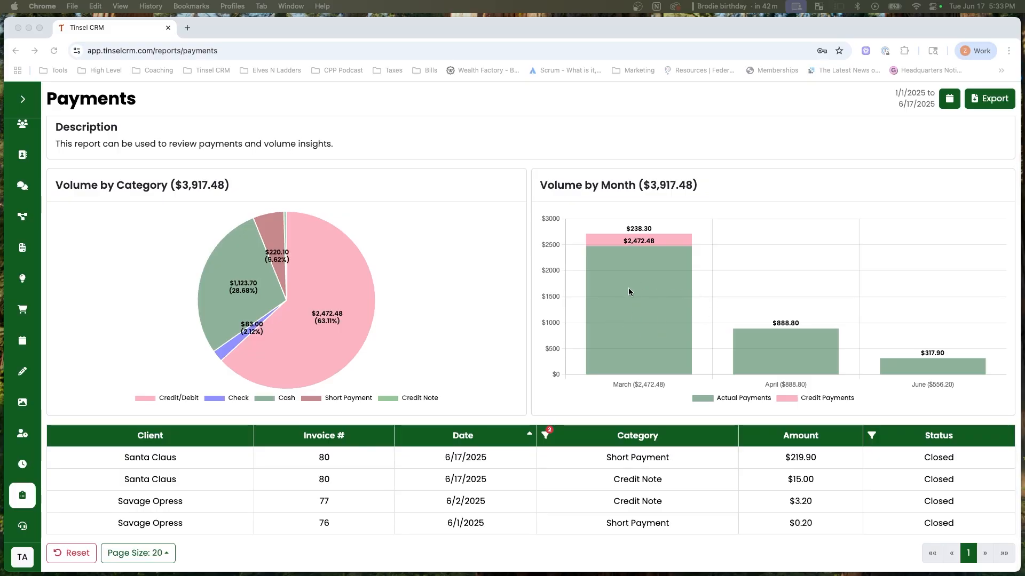
scroll(640, 267, up, 1)
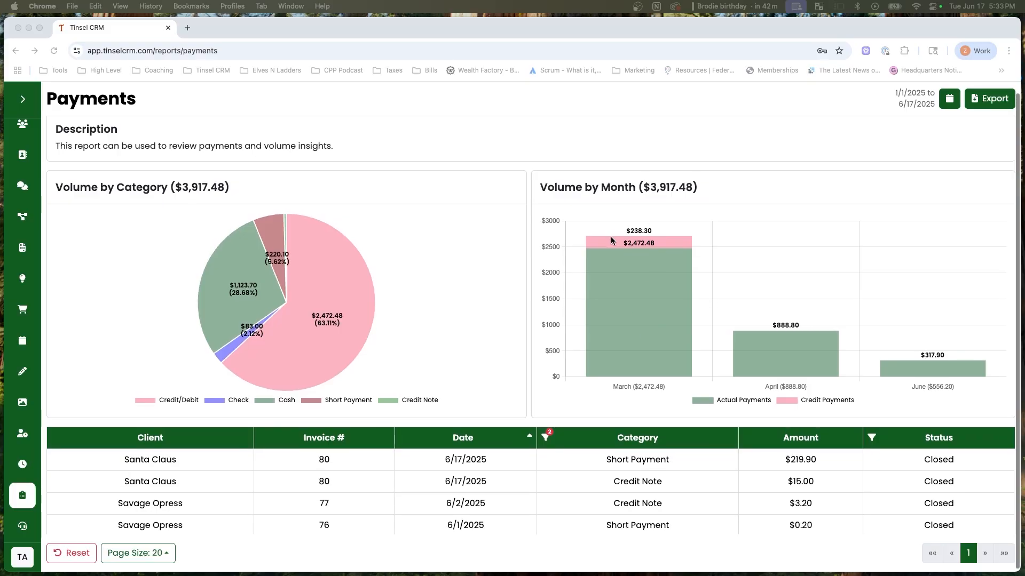
scroll(634, 230, up, 1)
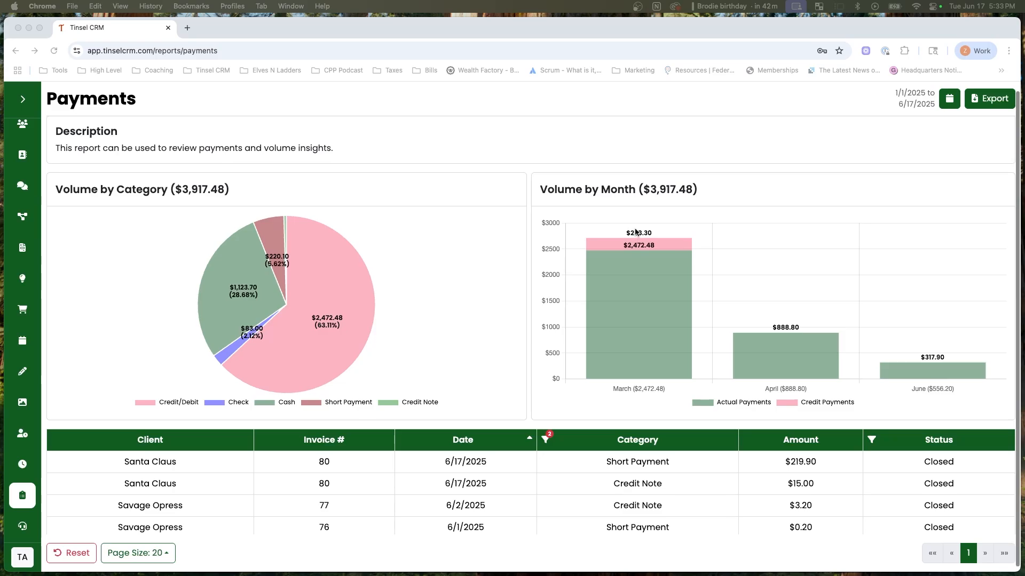
scroll(635, 231, down, 1)
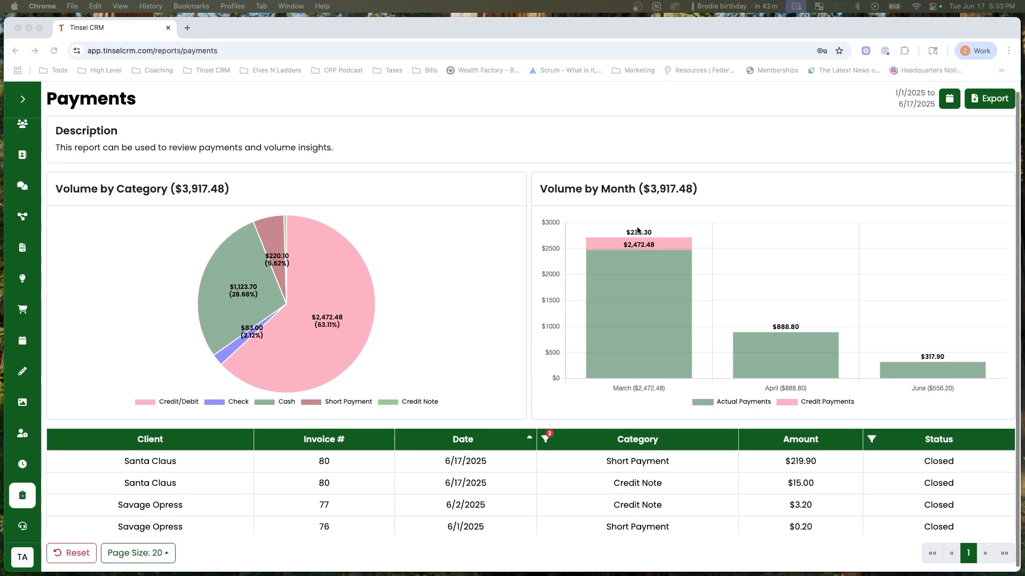
scroll(637, 230, up, 2)
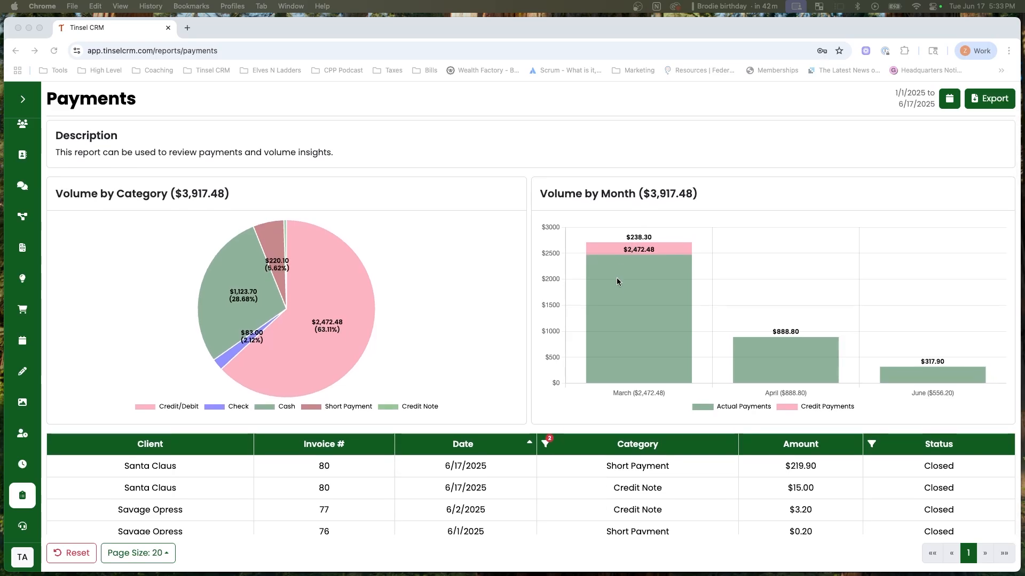